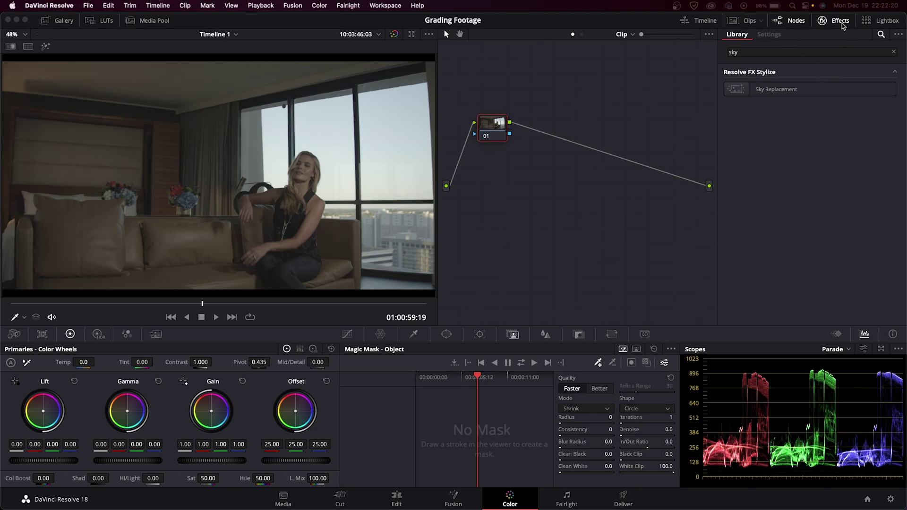
Hide the Effects library panel on the Color page.
click(841, 23)
Bring back the Effects library and drop Sky Replacement onto node 01.
click(841, 23)
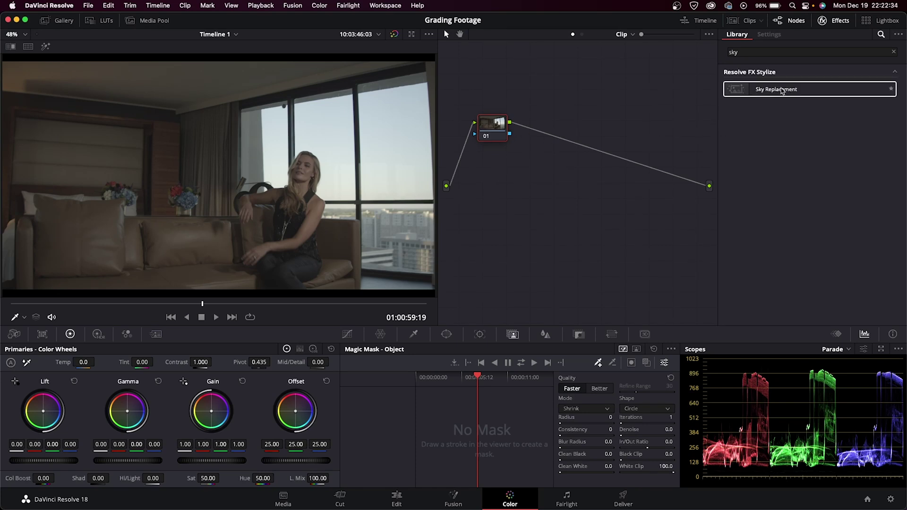
drag(790, 90, 498, 127)
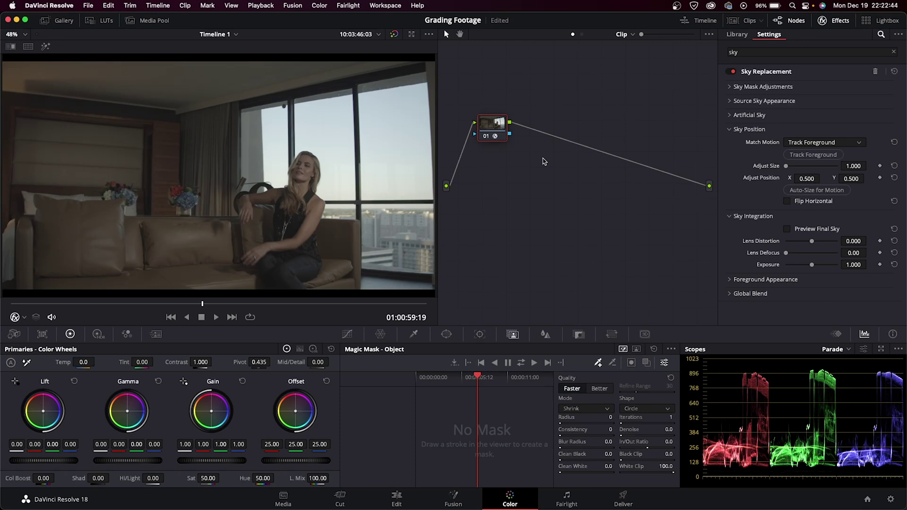
Remove Sky Replacement from node 01 and insert it as a separate node before the output.
right_click(494, 128)
click(518, 134)
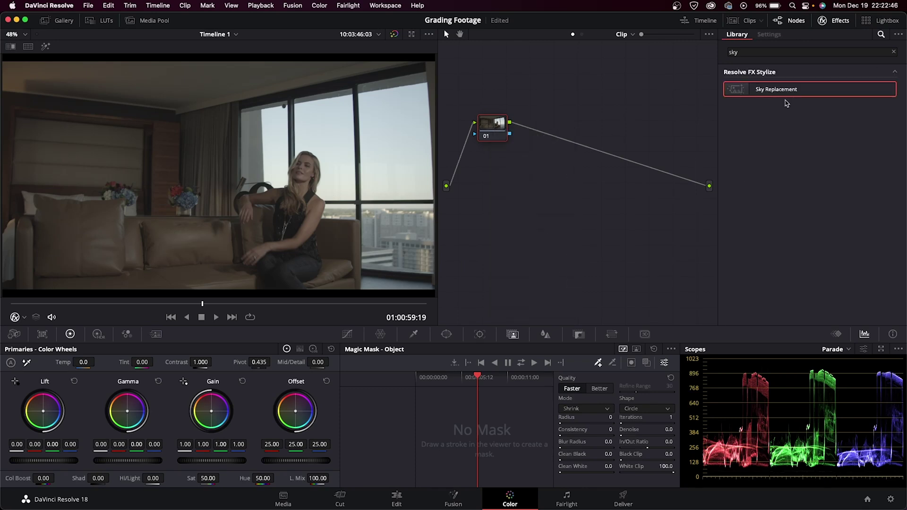
drag(791, 94, 544, 239)
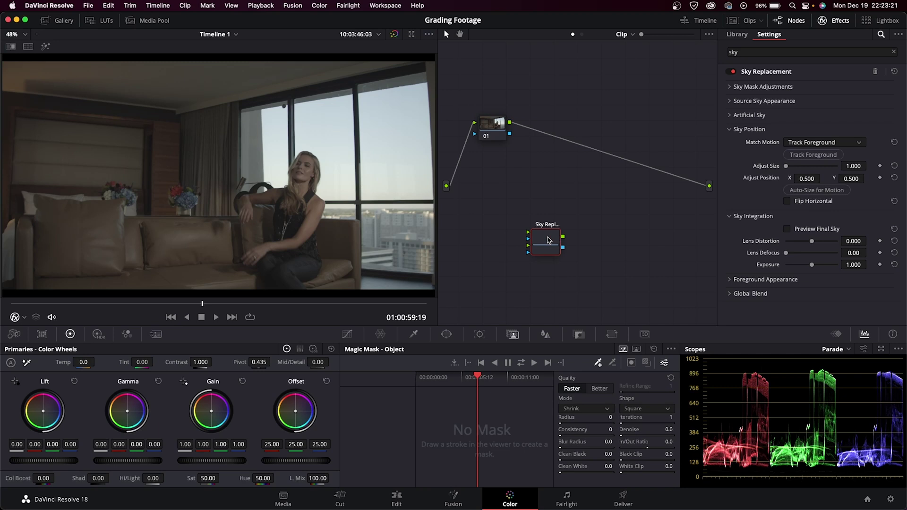
drag(549, 240, 648, 167)
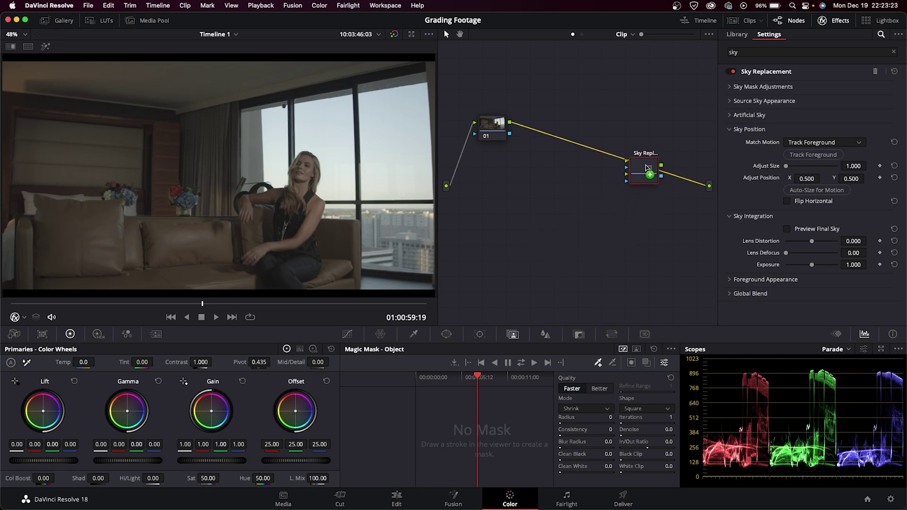
drag(647, 167, 649, 168)
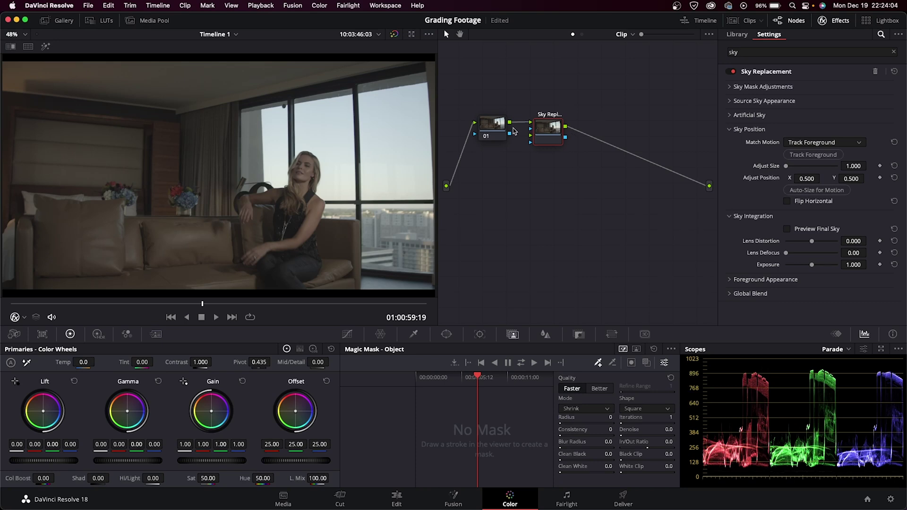
On node 01, draw Magic Mask strokes on the left, middle and right window panes, checking with highlight.
click(494, 130)
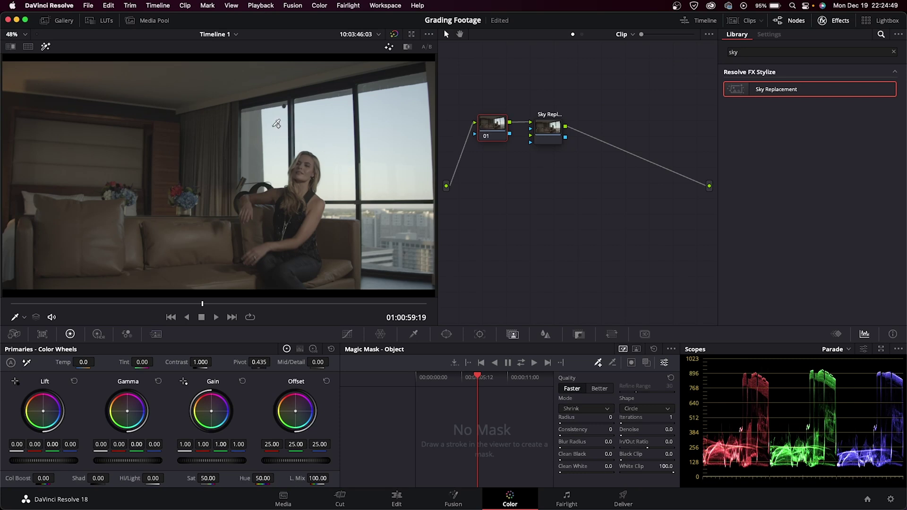
drag(274, 124, 282, 167)
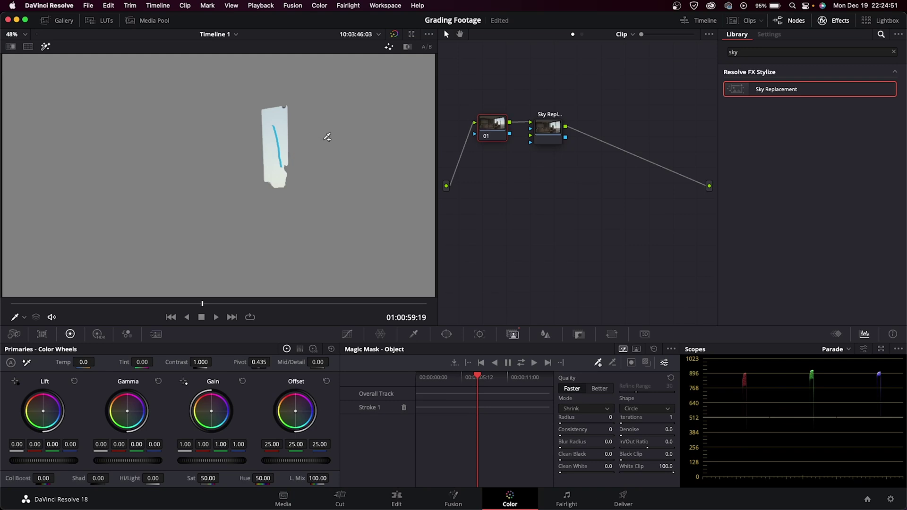
key(shift+h)
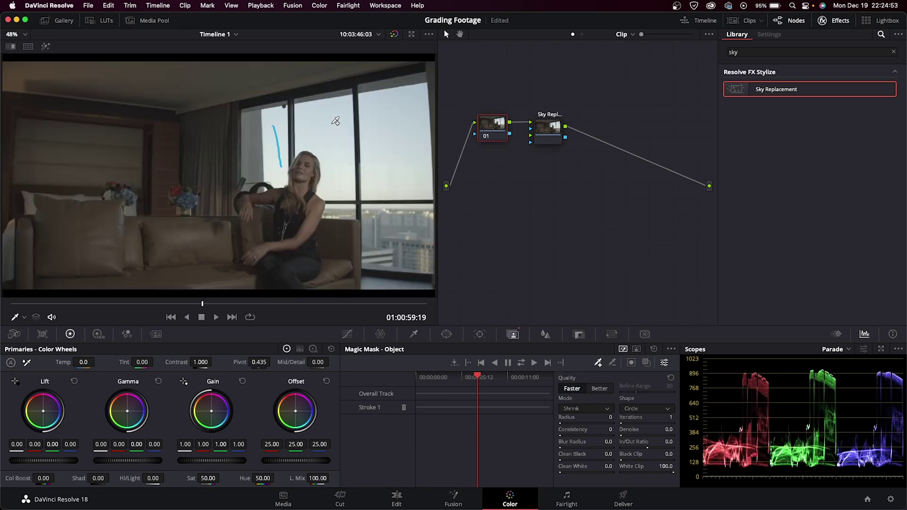
drag(317, 119, 341, 189)
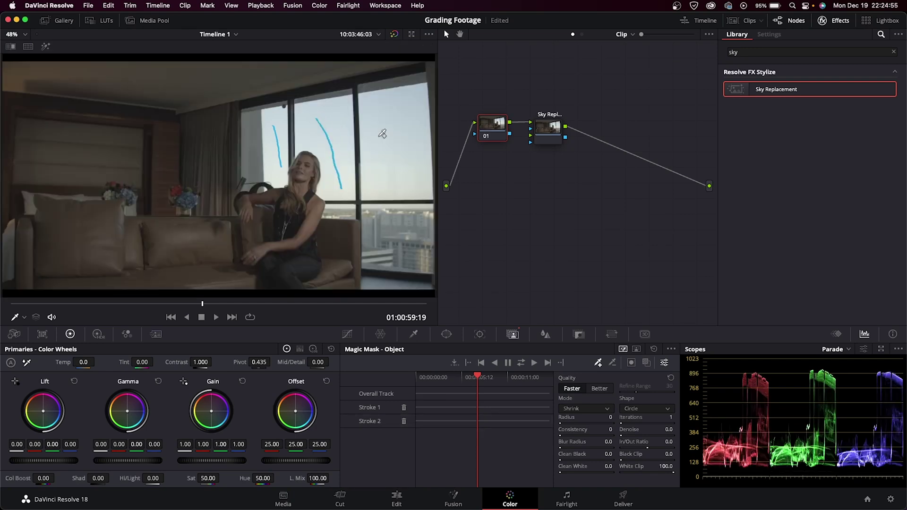
mouse_move(375, 107)
mouse_down()
mouse_move(399, 139)
mouse_move(413, 189)
mouse_up()
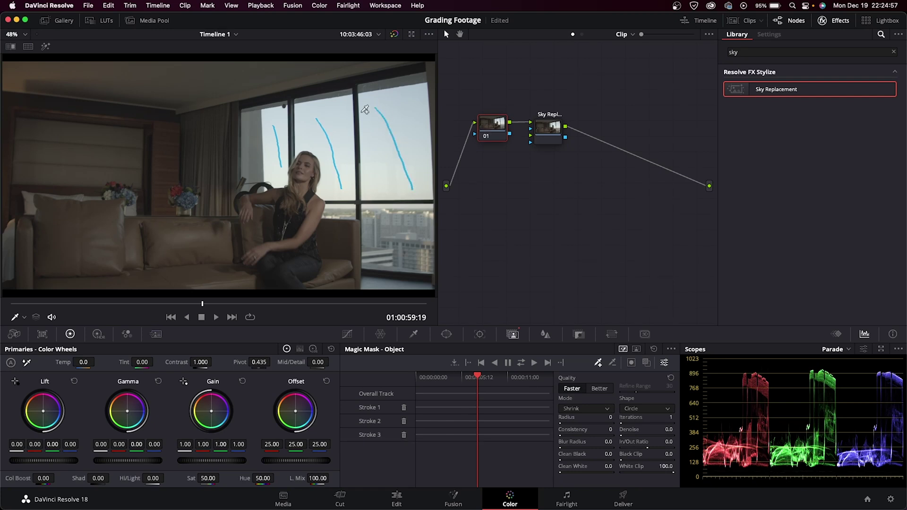
key(shift+h)
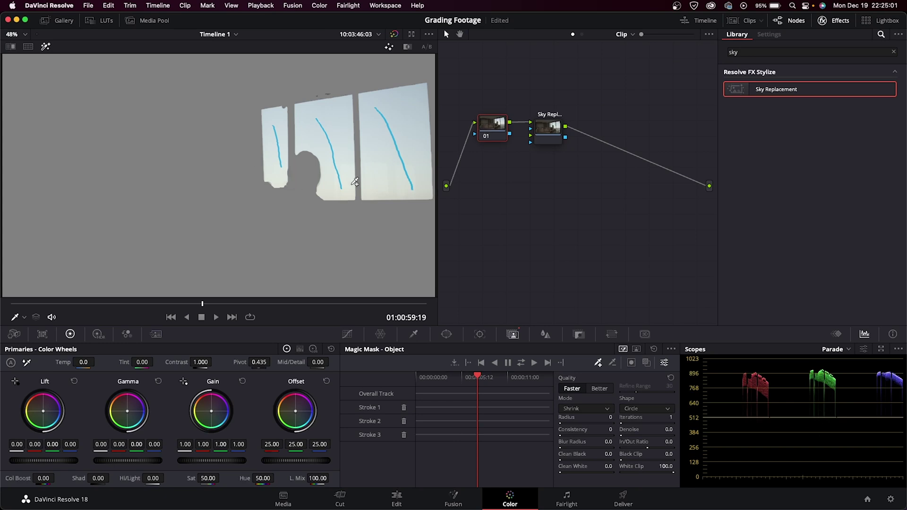
key(shift+h)
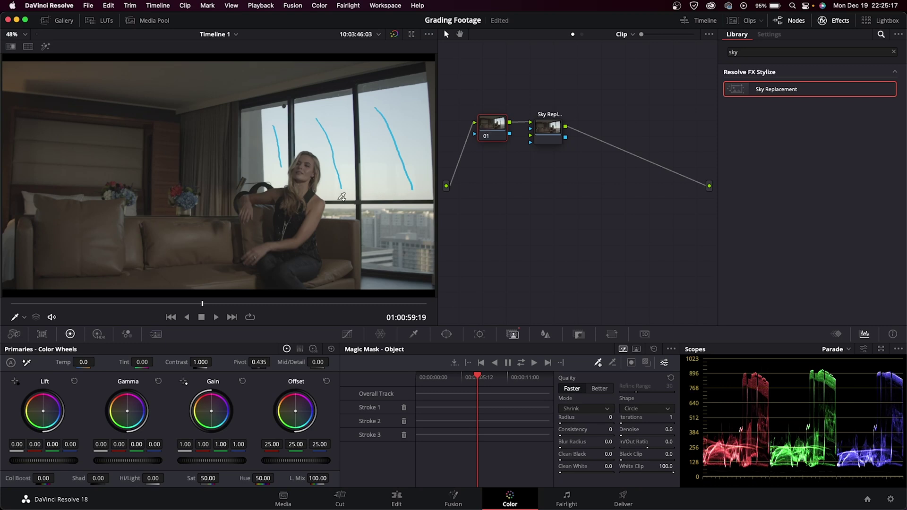
Wire node 01's key output into the Sky Replacement node's key input, turning the window sky black.
click(553, 127)
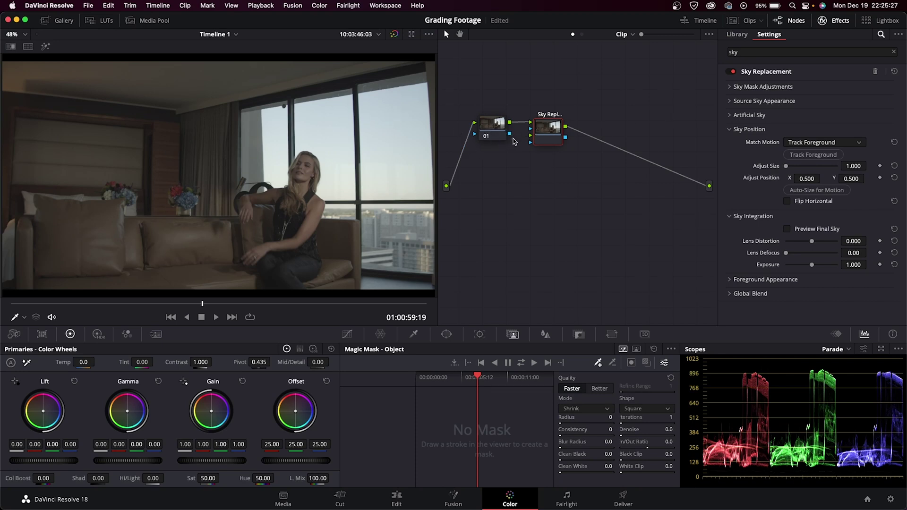
drag(509, 134, 530, 131)
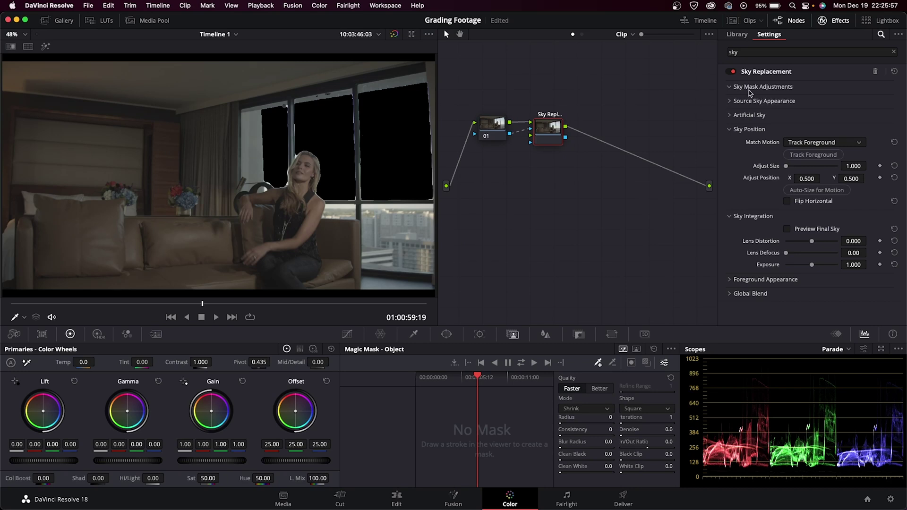
Set Sky Mask Adjustments Shift Edge to -0.009 and Refine to 0.303, checking with Preview Mask.
click(759, 162)
click(752, 272)
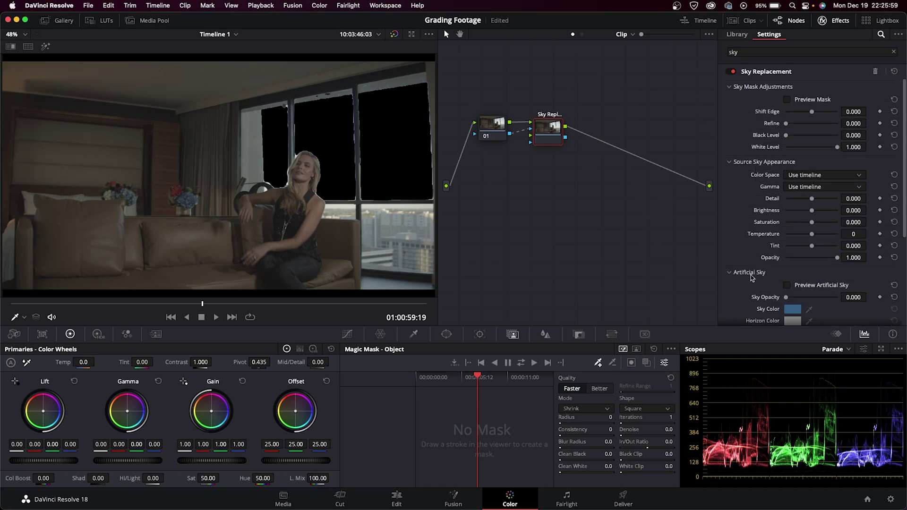
scroll(766, 293, down, 5)
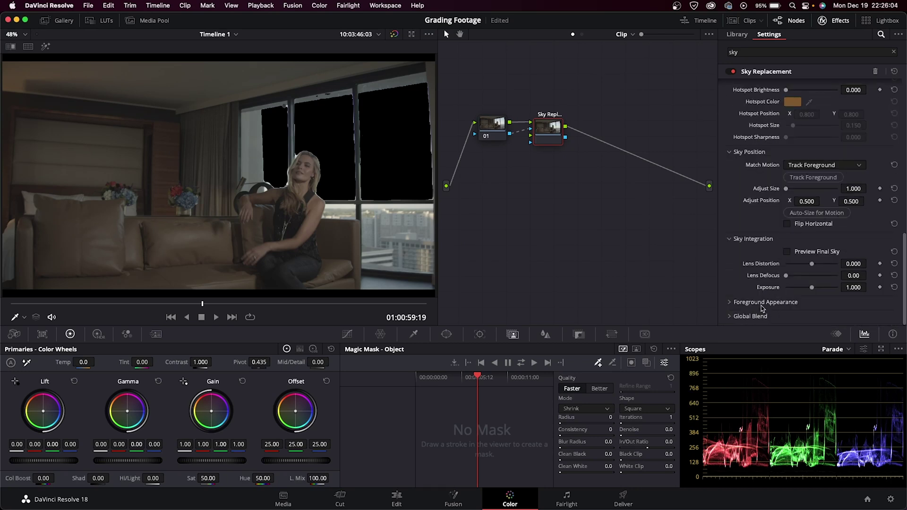
scroll(762, 308, up, 8)
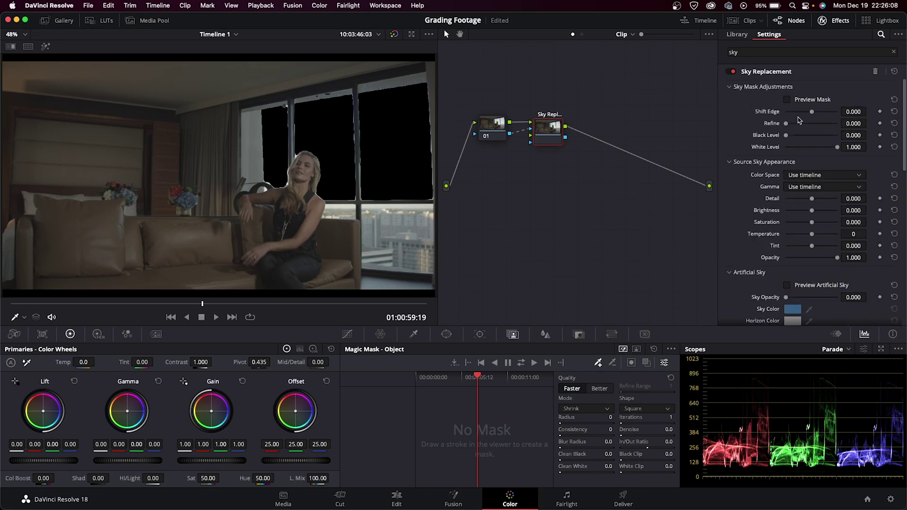
drag(812, 112, 811, 113)
drag(786, 123, 803, 125)
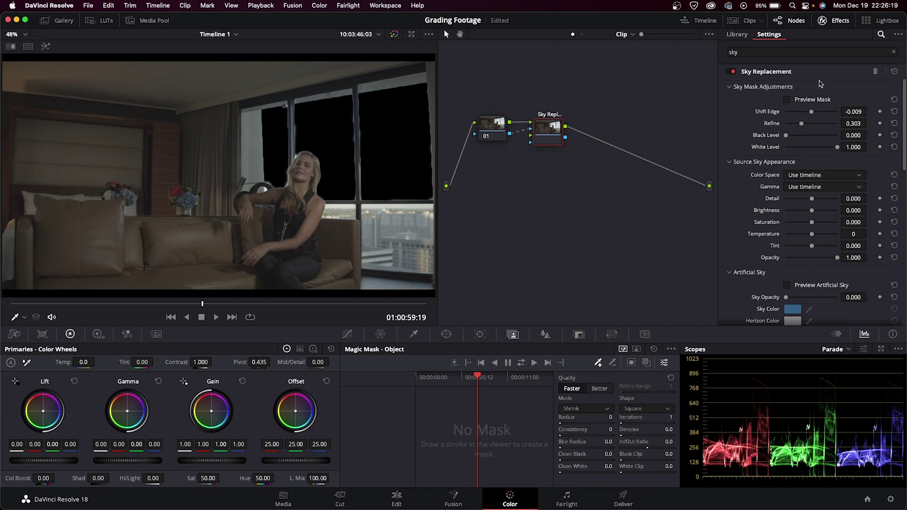
click(819, 100)
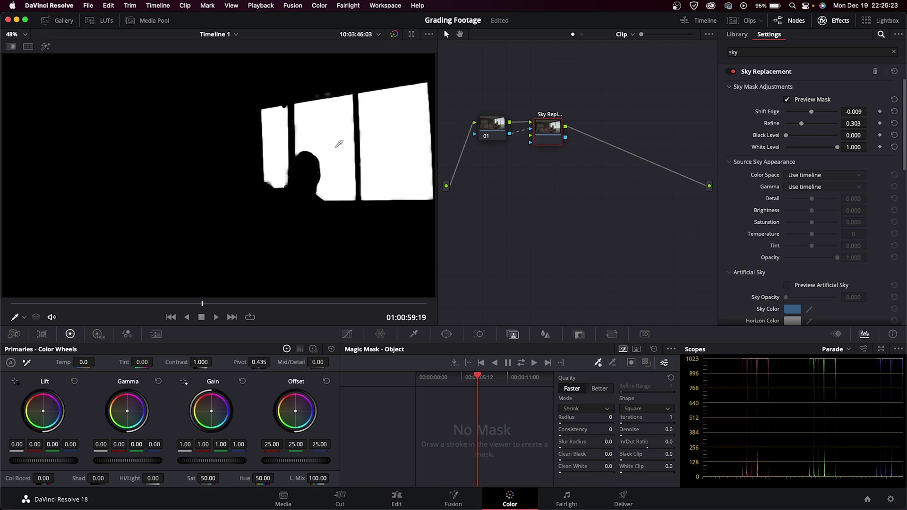
click(786, 101)
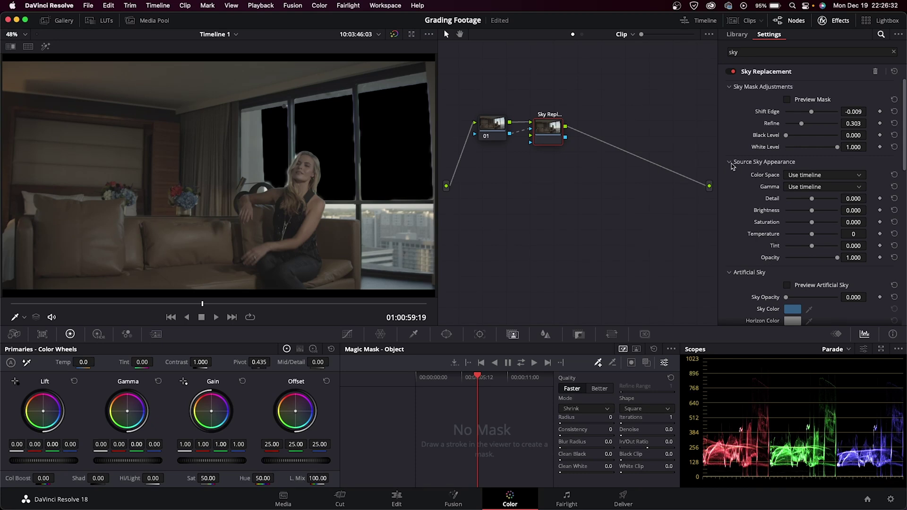
Raise the Artificial Sky Opacity to 1.000 so blue sky fills the windows.
scroll(822, 251, down, 5)
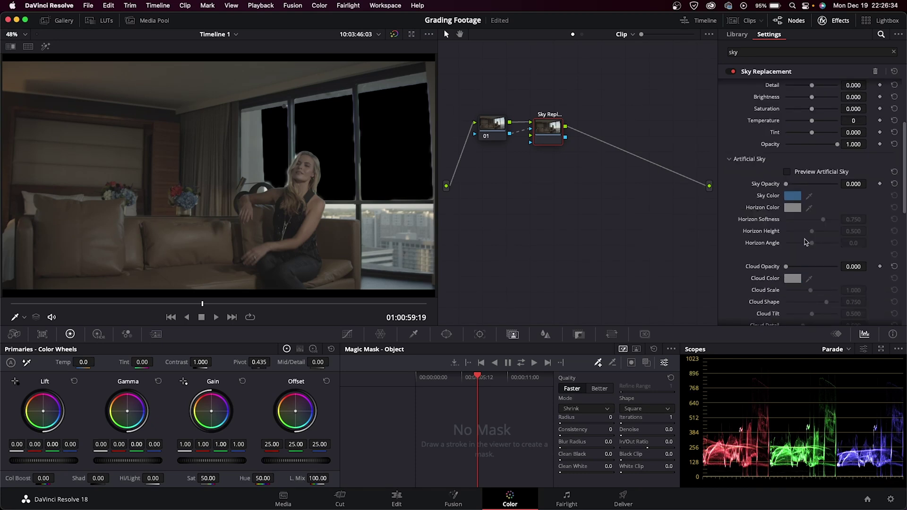
scroll(764, 192, down, 1)
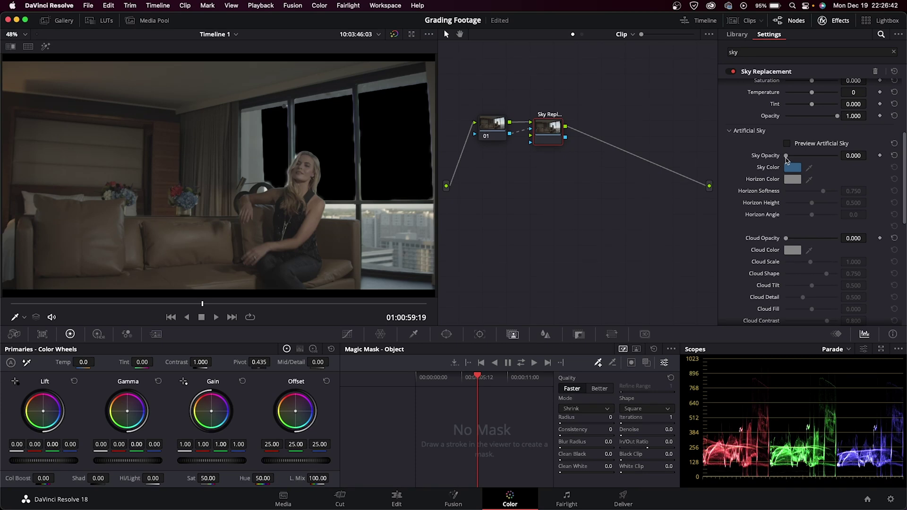
drag(786, 158, 905, 155)
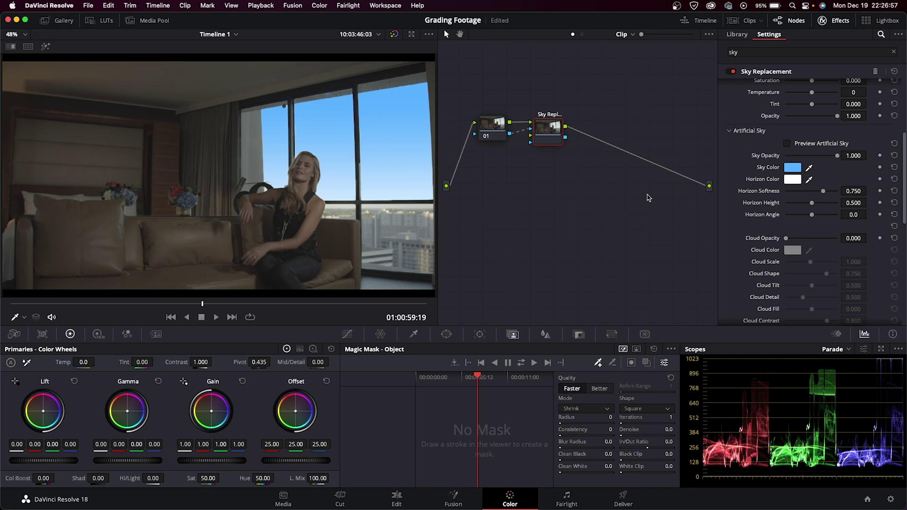
Change the Sky Color to a light cyan and lower Horizon Softness to 0.323.
click(791, 169)
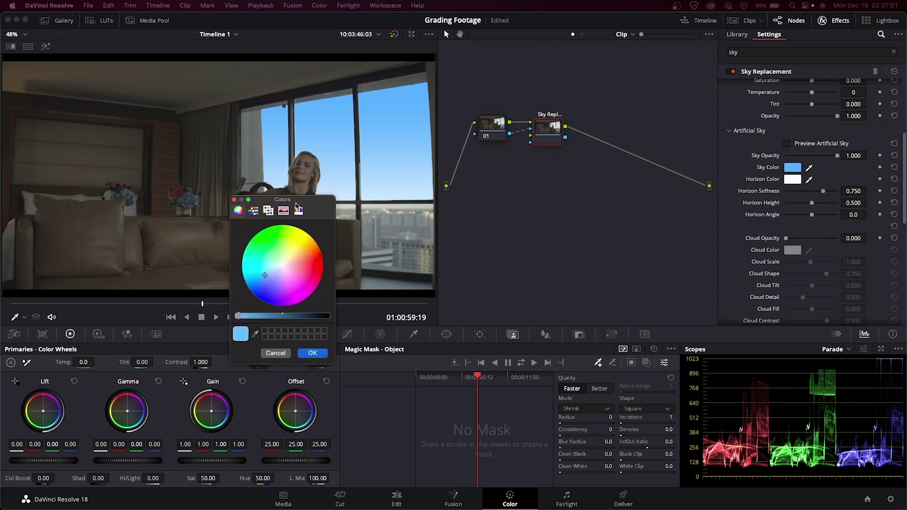
drag(297, 210, 532, 208)
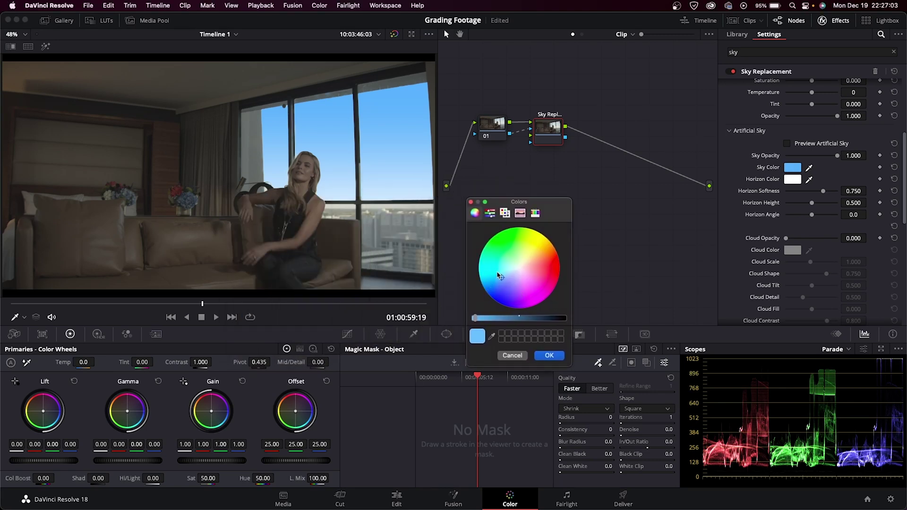
mouse_move(498, 276)
mouse_down()
mouse_move(496, 244)
mouse_move(531, 248)
mouse_move(504, 273)
mouse_move(515, 273)
mouse_move(491, 279)
mouse_move(498, 276)
mouse_up()
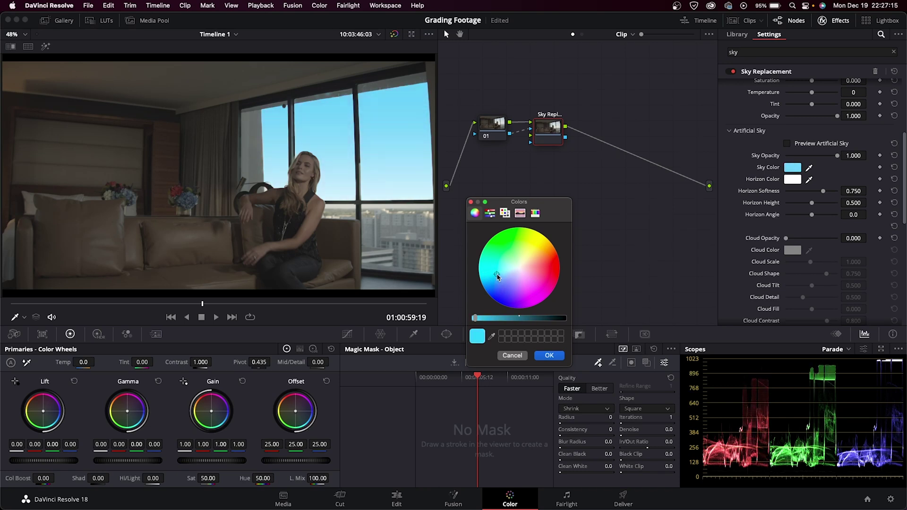
key(Return)
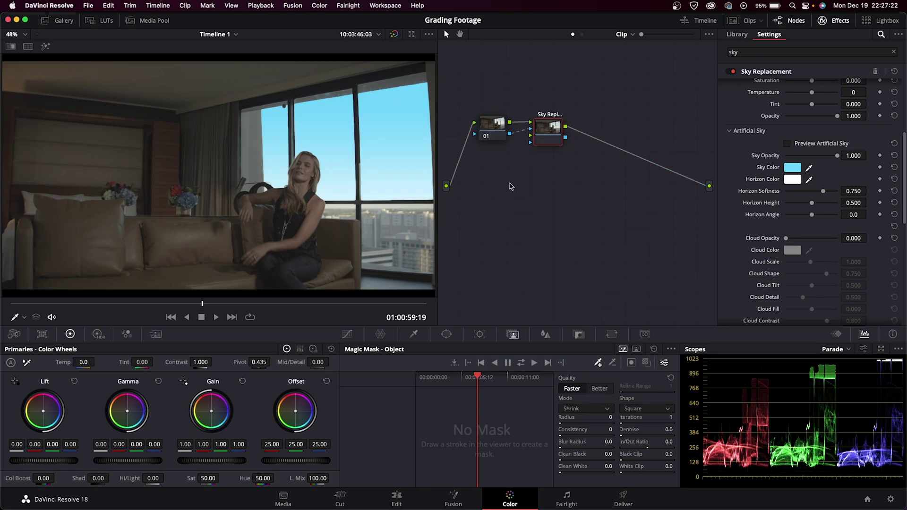
drag(825, 195, 798, 193)
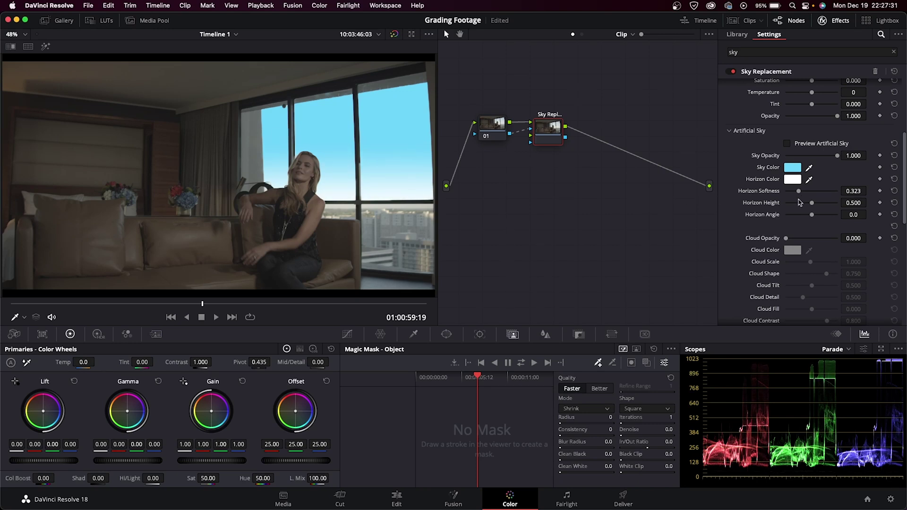
Set Horizon Softness 0.373, Horizon Height 0.458 and Horizon Angle 0.8, previewing the sky gradient alone.
mouse_move(799, 194)
mouse_down()
mouse_move(818, 192)
mouse_move(803, 195)
mouse_up()
drag(814, 207, 809, 206)
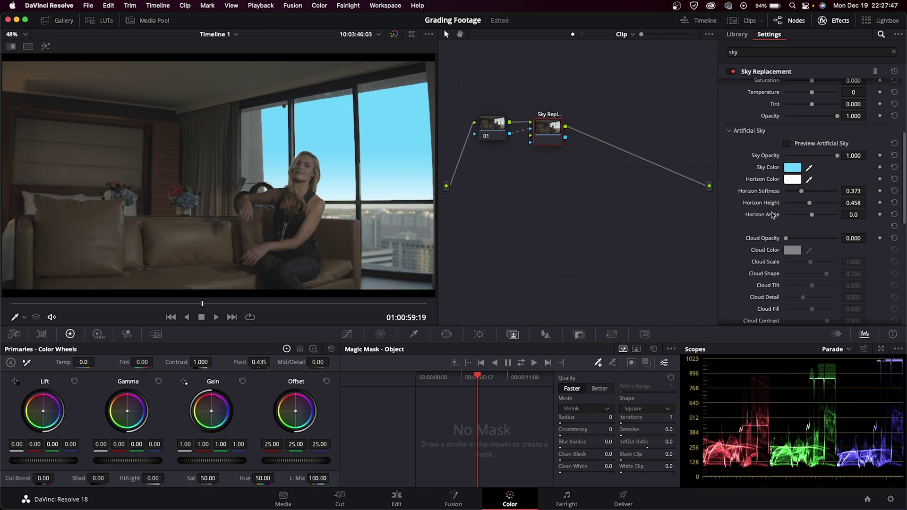
drag(813, 219, 812, 218)
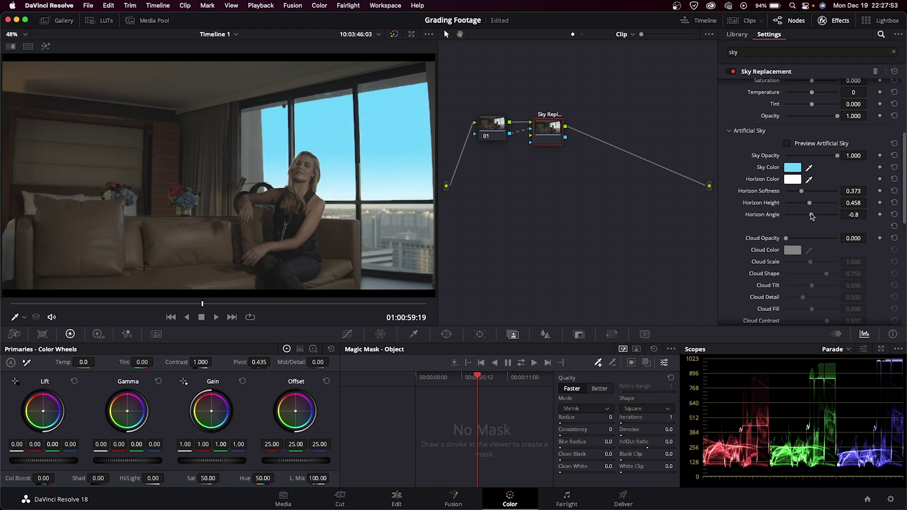
click(801, 143)
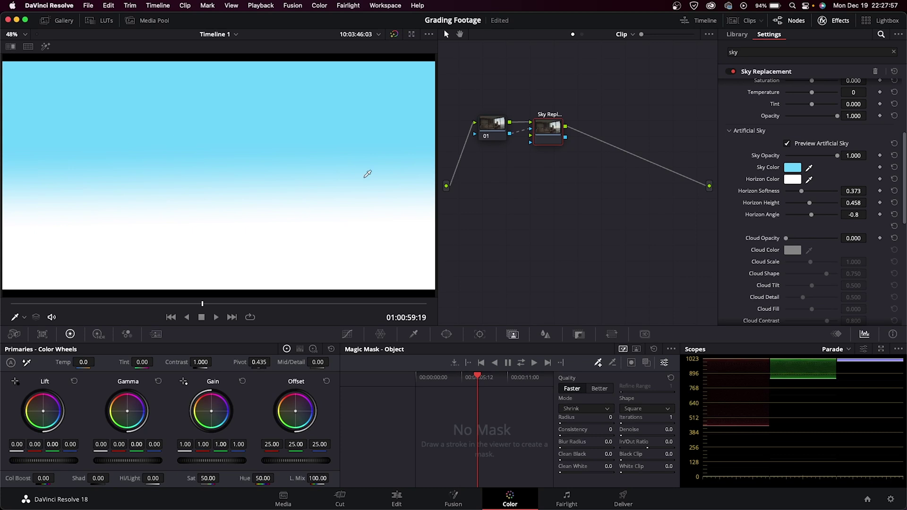
drag(812, 217, 812, 215)
Level the horizon angle, then set Cloud Opacity 1.000, Cloud Scale 0.432 and Cloud Shape 0.767.
click(827, 144)
drag(815, 217, 812, 216)
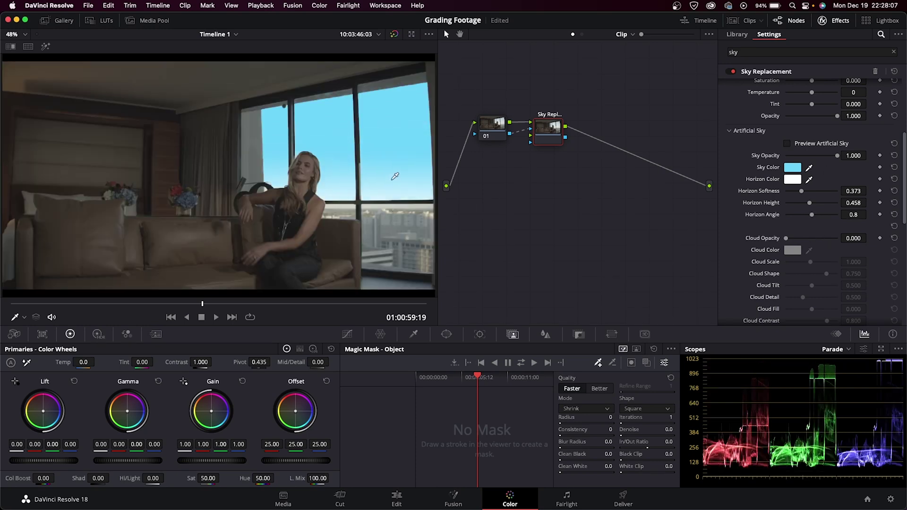
scroll(773, 229, down, 3)
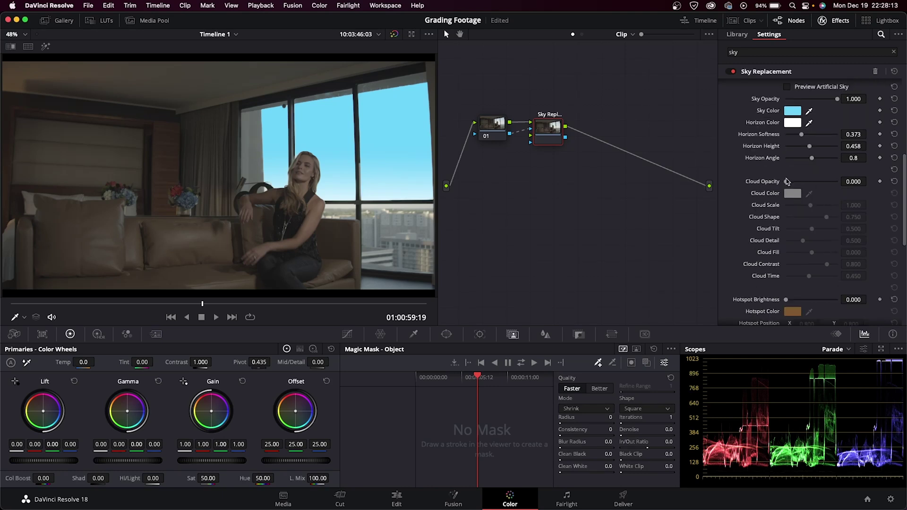
drag(787, 182, 891, 179)
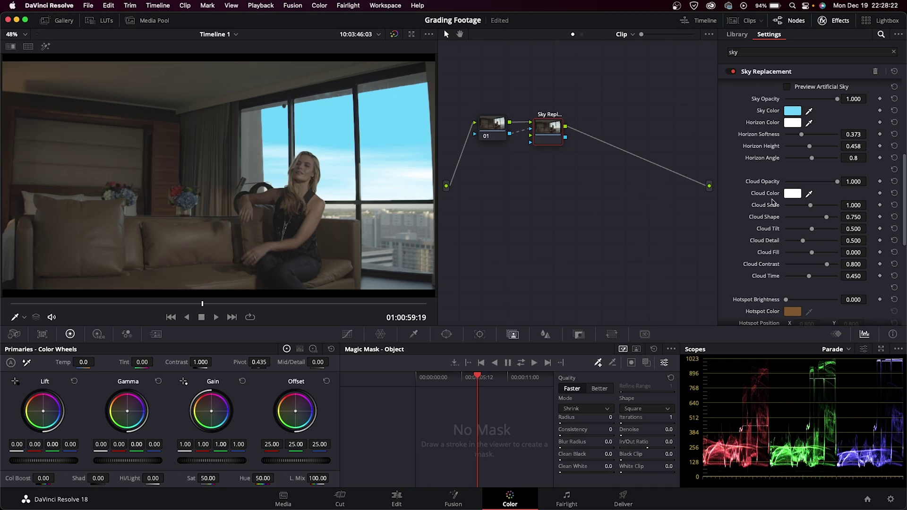
mouse_move(811, 205)
mouse_down()
mouse_move(782, 208)
mouse_move(806, 208)
mouse_up()
click(369, 131)
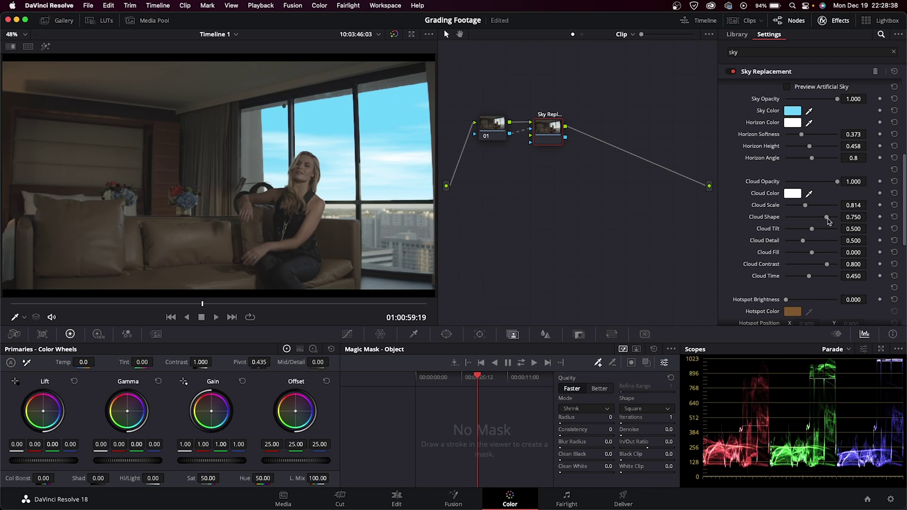
drag(827, 217, 788, 207)
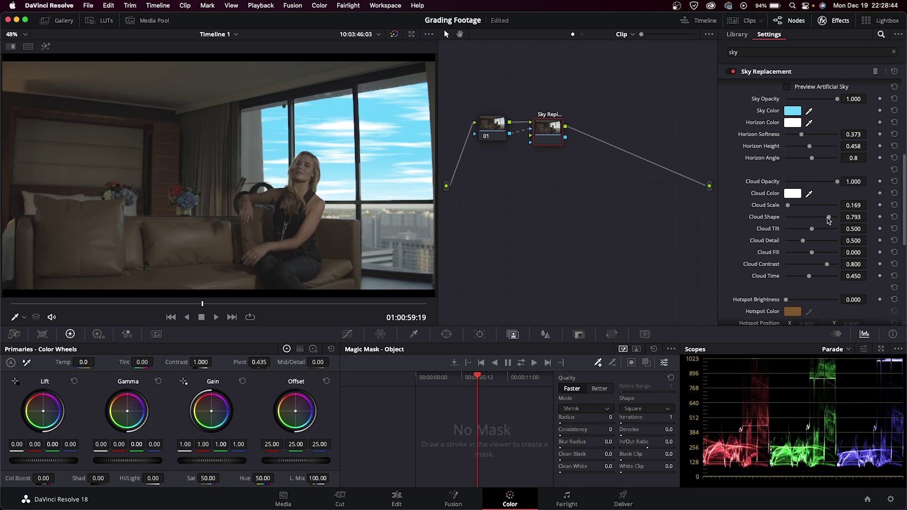
mouse_move(829, 219)
mouse_down()
mouse_move(776, 220)
mouse_move(835, 215)
mouse_move(790, 208)
mouse_move(829, 218)
mouse_up()
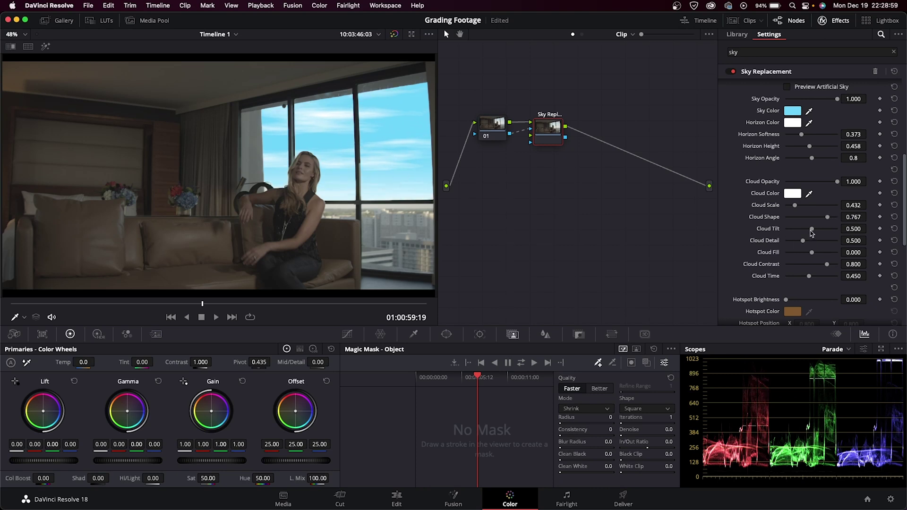
Set Cloud Tilt 1.000, Detail 0.573, Fill -0.284, Contrast 0.762, keeping Cloud Time at its 0.450 default.
drag(812, 229, 851, 225)
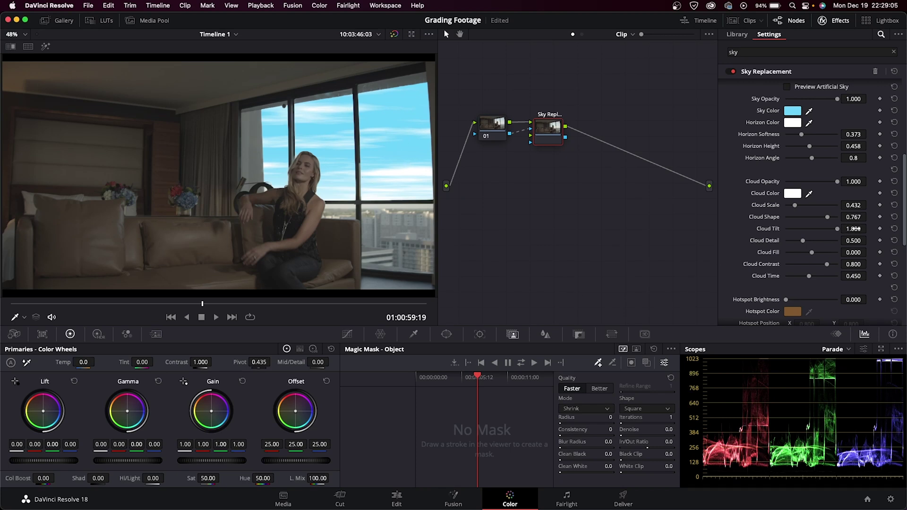
drag(803, 242, 802, 276)
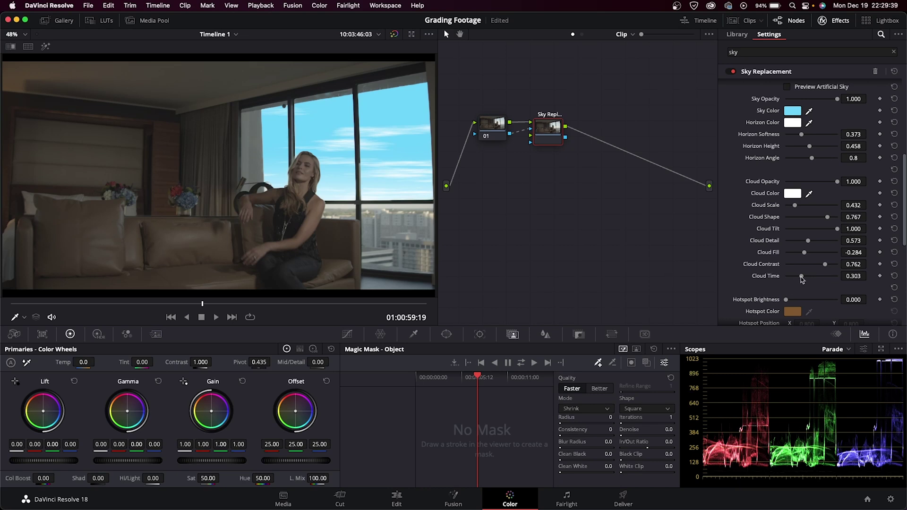
drag(802, 278, 817, 279)
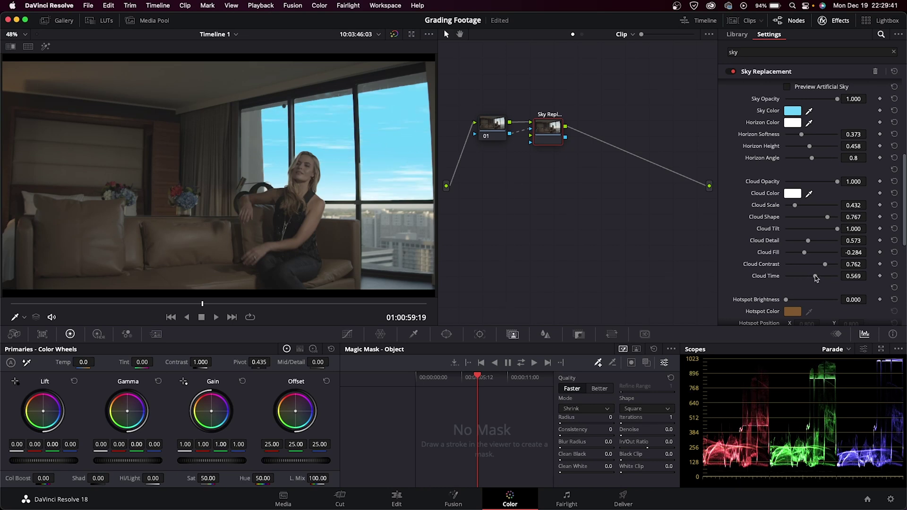
click(895, 276)
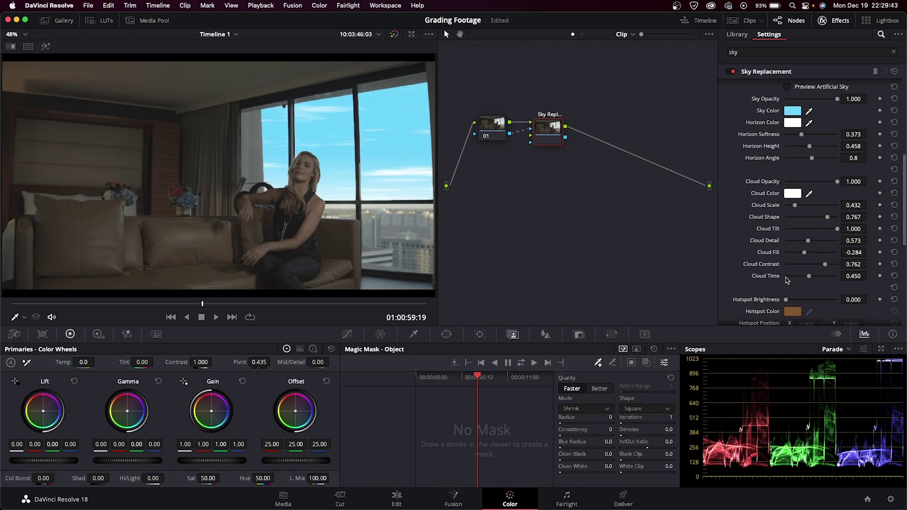
scroll(829, 281, down, 3)
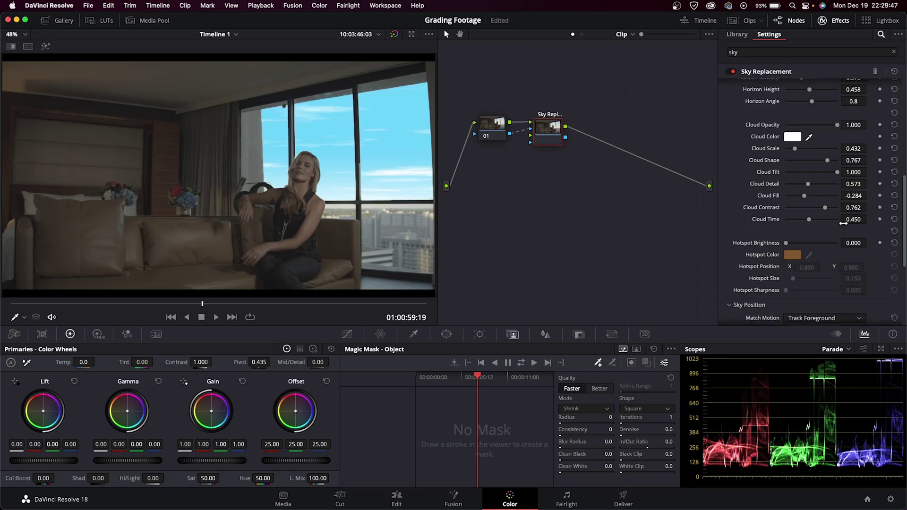
scroll(775, 242, down, 3)
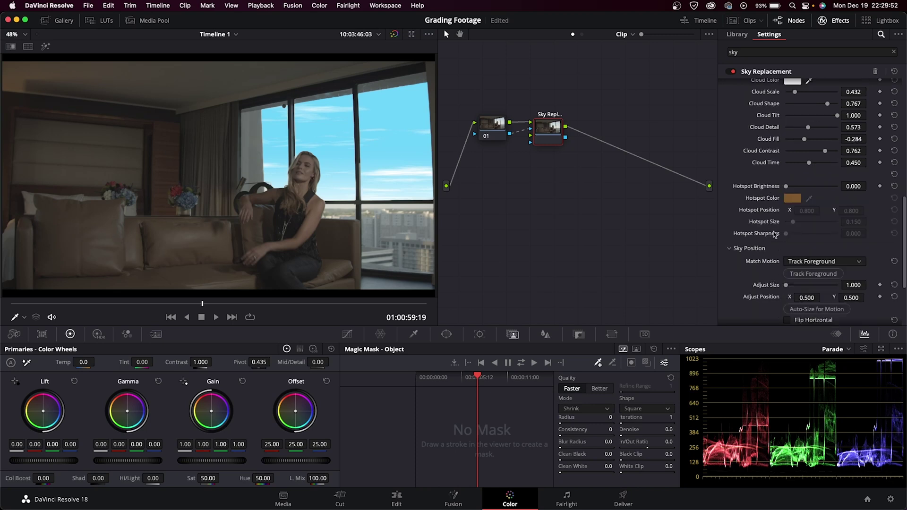
drag(790, 188, 816, 188)
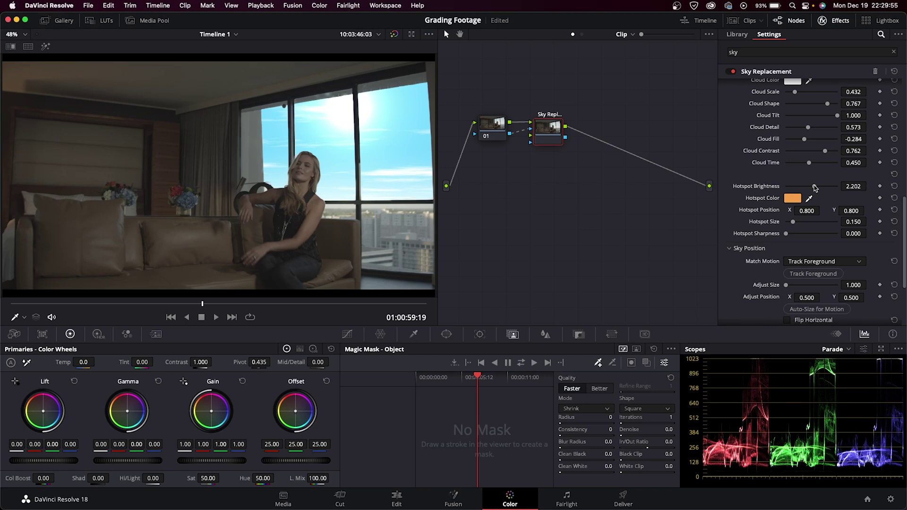
click(794, 199)
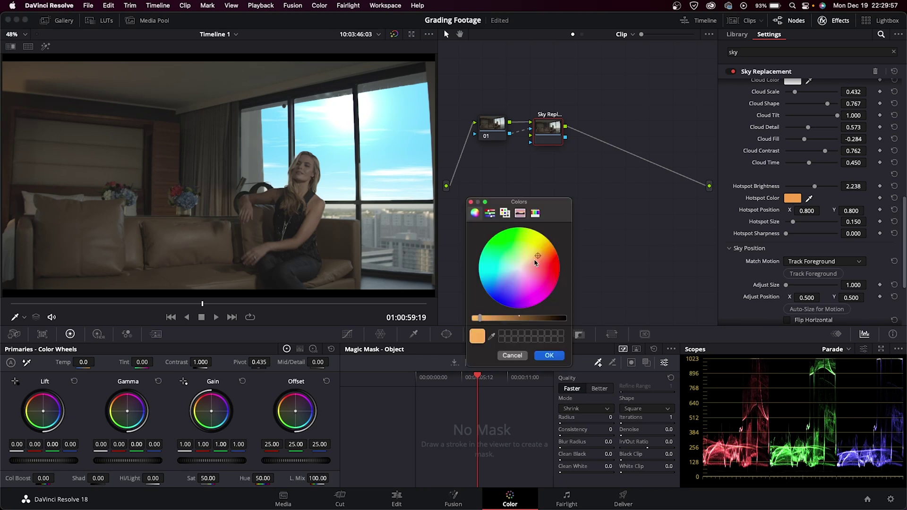
click(549, 356)
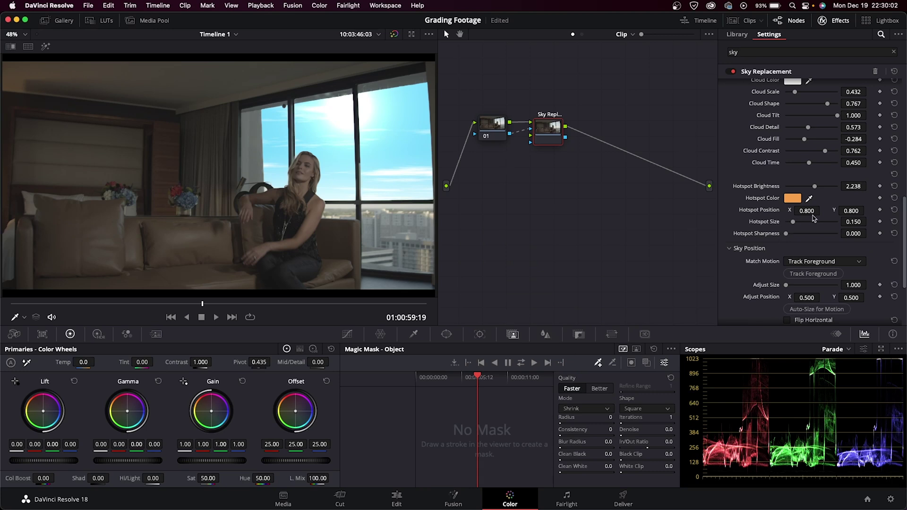
drag(805, 211, 453, 255)
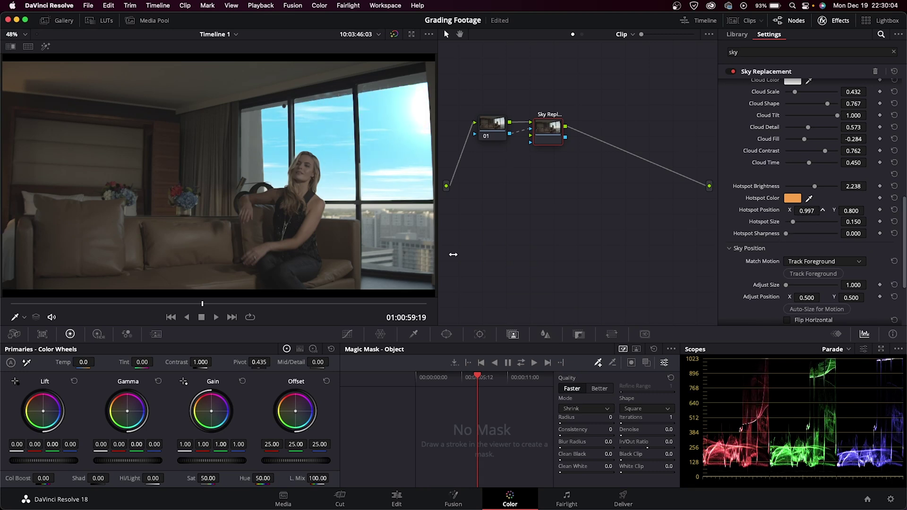
drag(857, 209, 453, 255)
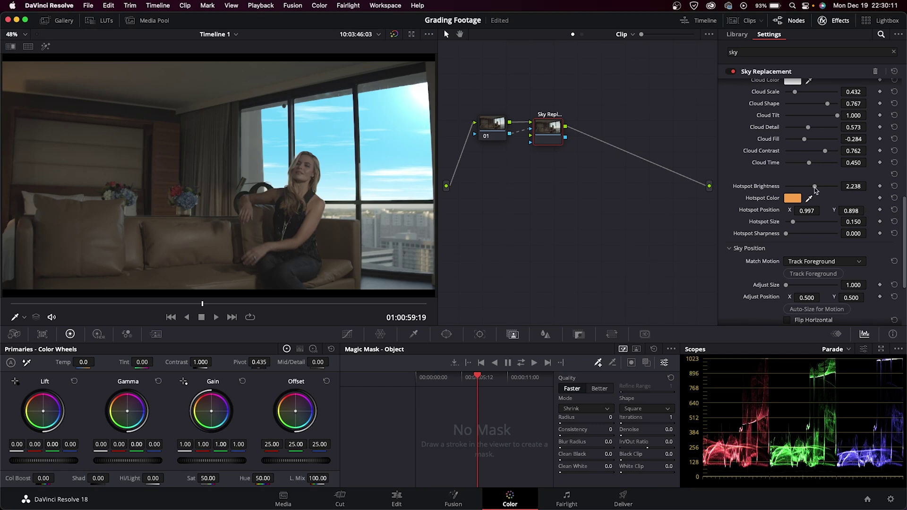
drag(815, 189, 869, 186)
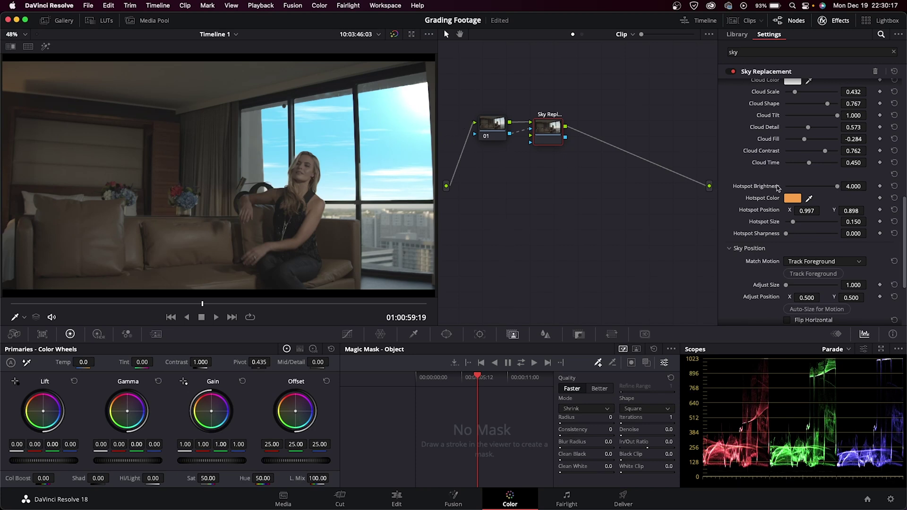
mouse_move(798, 225)
mouse_down()
mouse_move(790, 234)
mouse_move(812, 233)
mouse_move(770, 237)
mouse_move(795, 235)
mouse_move(785, 235)
mouse_up()
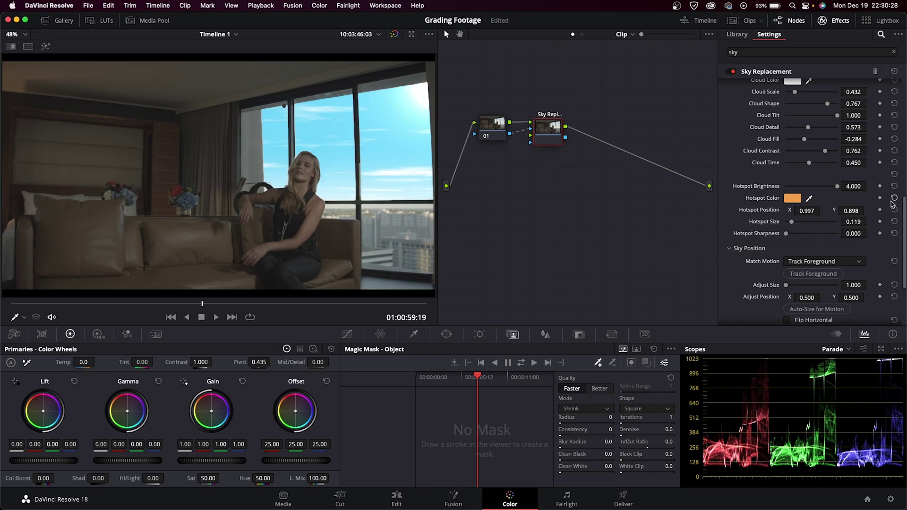
click(894, 186)
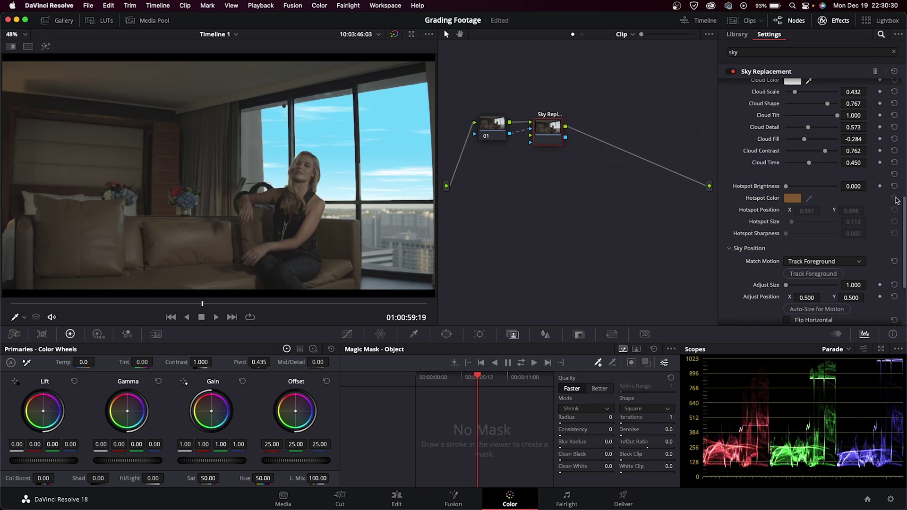
scroll(742, 206, down, 3)
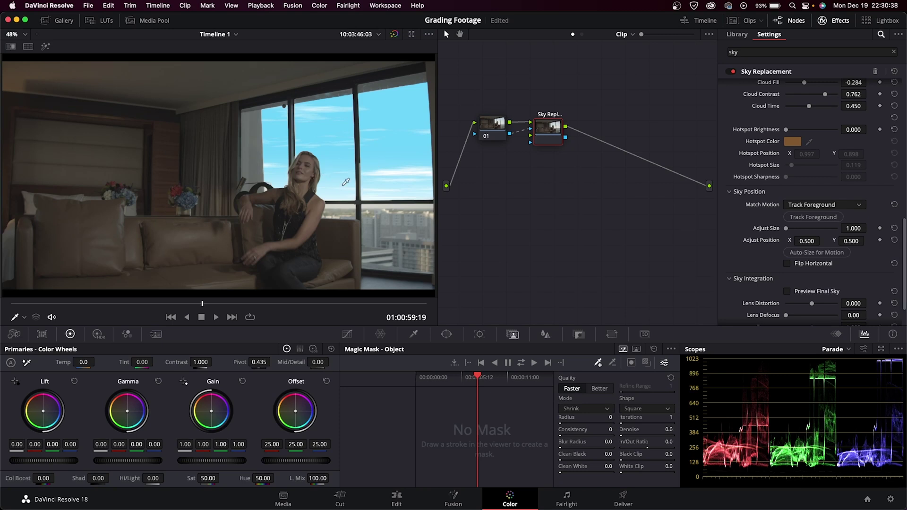
click(813, 211)
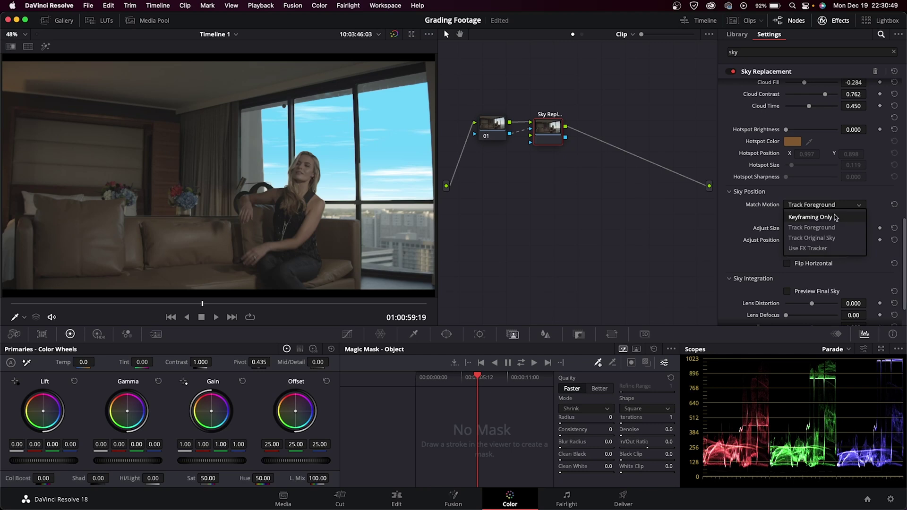
key(Escape)
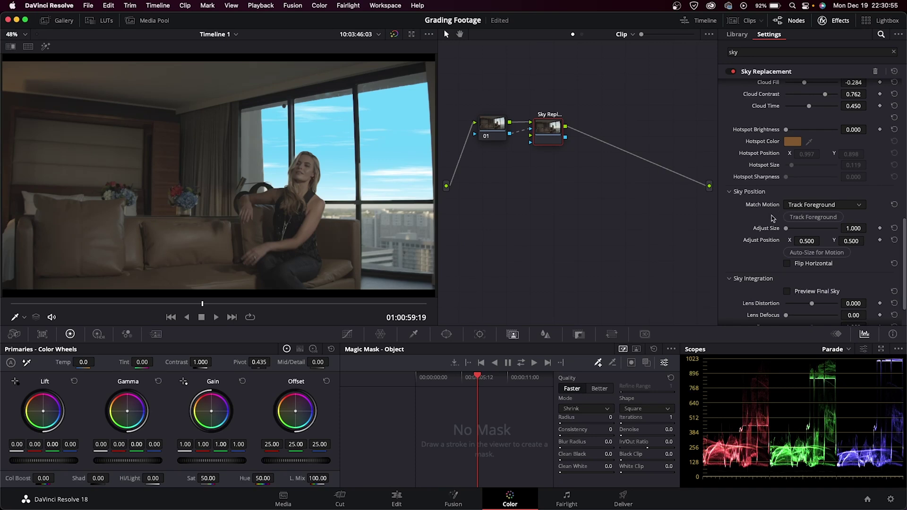
click(809, 209)
click(809, 205)
scroll(748, 234, down, 3)
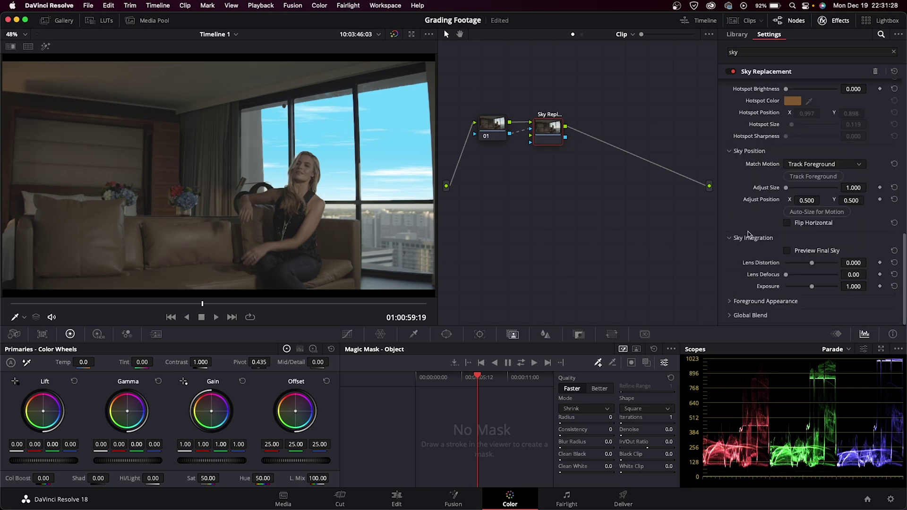
Save the project, check the sky with Preview Final Sky, and set Lens Defocus to 2.02.
key(super+s)
click(812, 252)
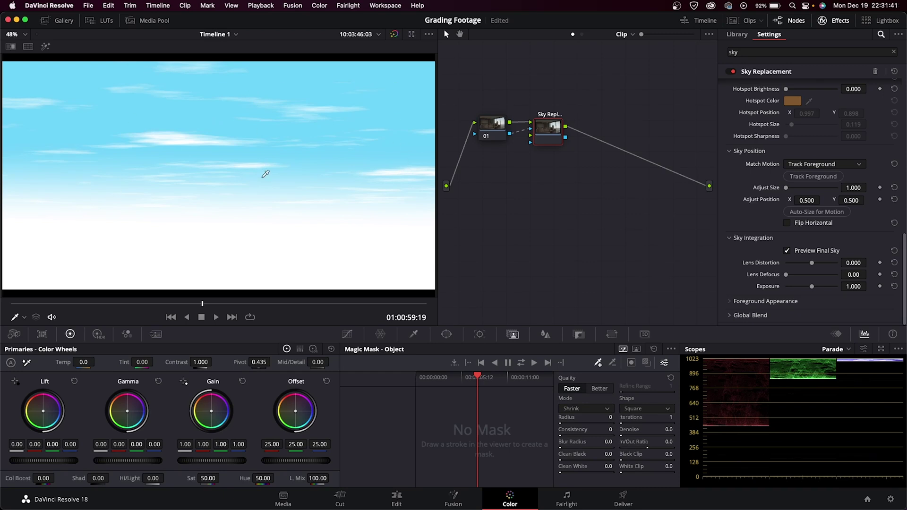
click(813, 252)
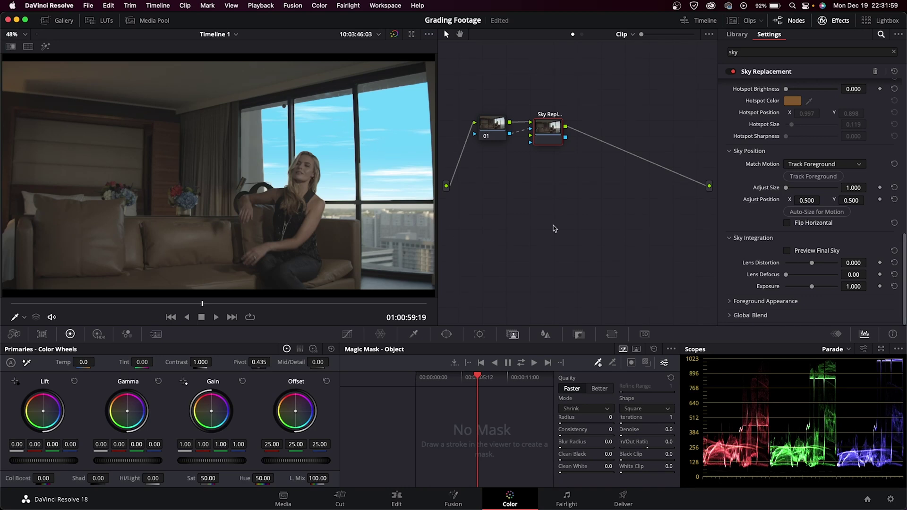
mouse_move(788, 276)
mouse_down()
mouse_move(822, 276)
mouse_move(794, 277)
mouse_up()
drag(802, 278, 798, 277)
click(807, 254)
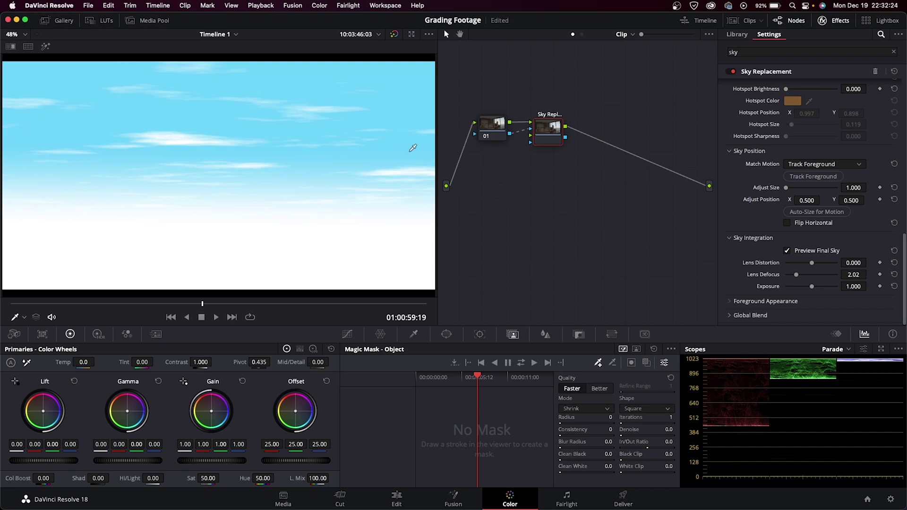
drag(812, 262, 790, 261)
drag(826, 263, 772, 266)
click(787, 250)
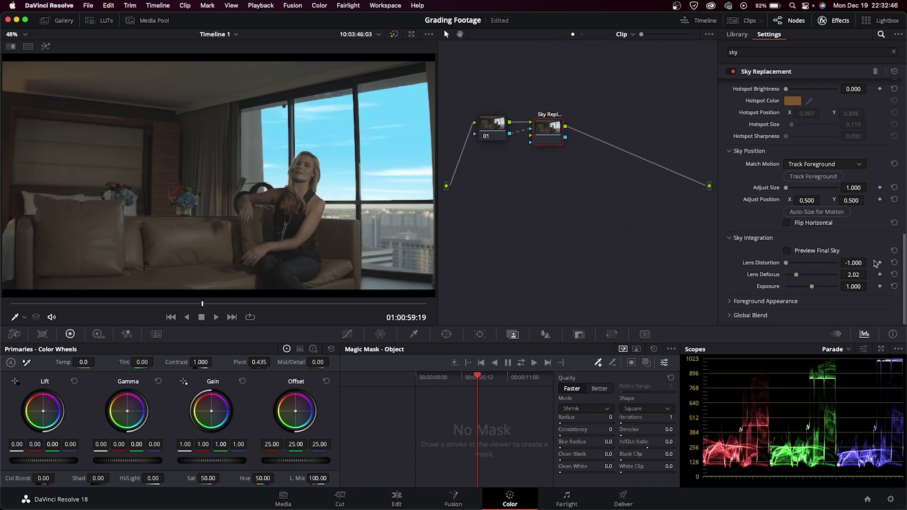
click(895, 263)
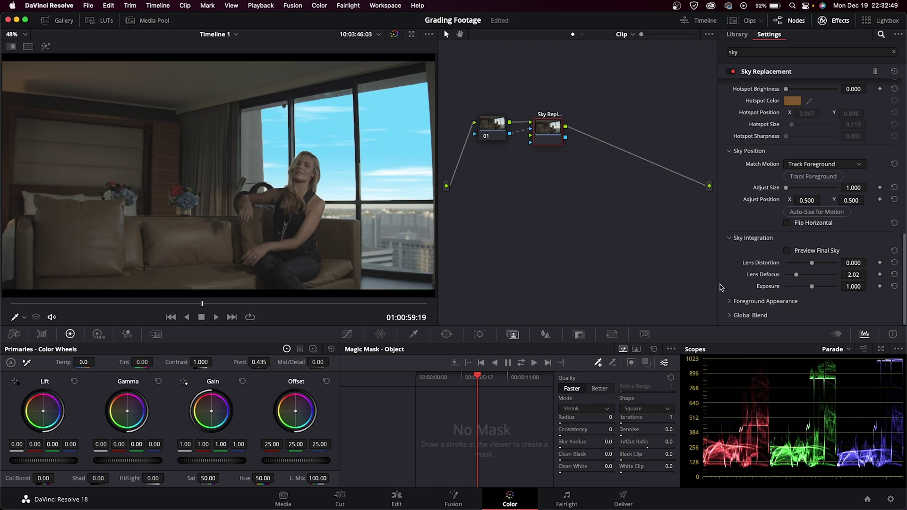
drag(812, 287, 812, 287)
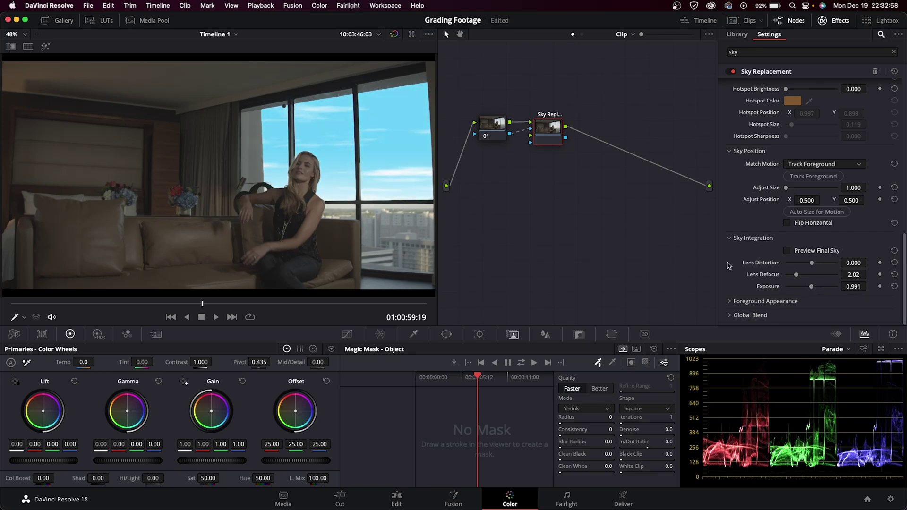